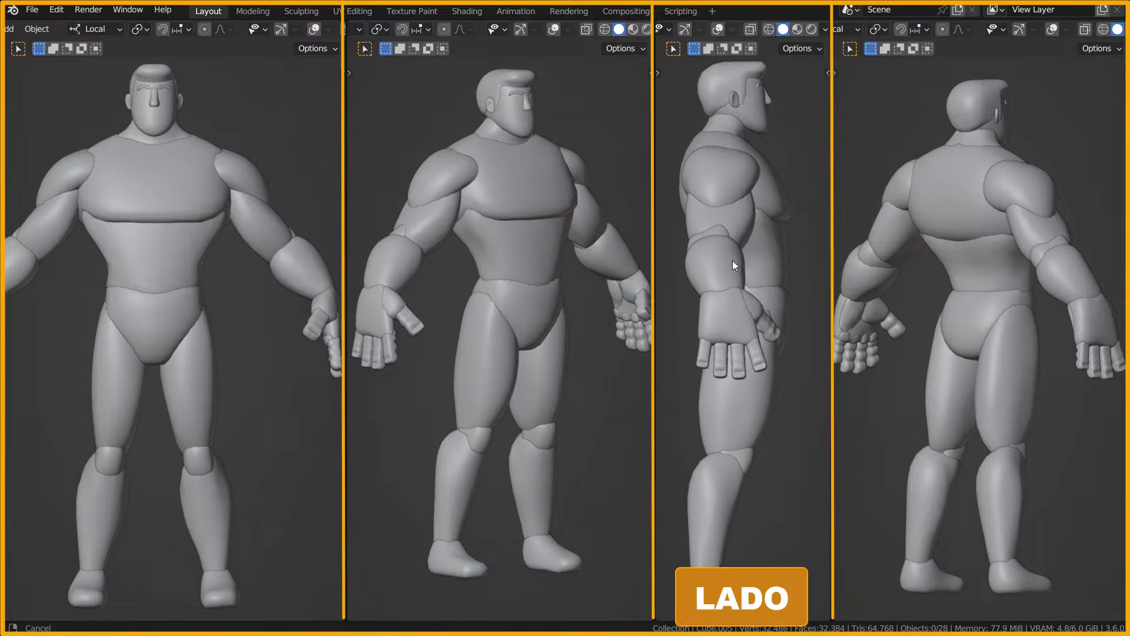
- Examine the blocked-out character and the high-poly sculpt PERSONAGEM HI from several angles and up close
middle_drag(1009, 234, 993, 243)
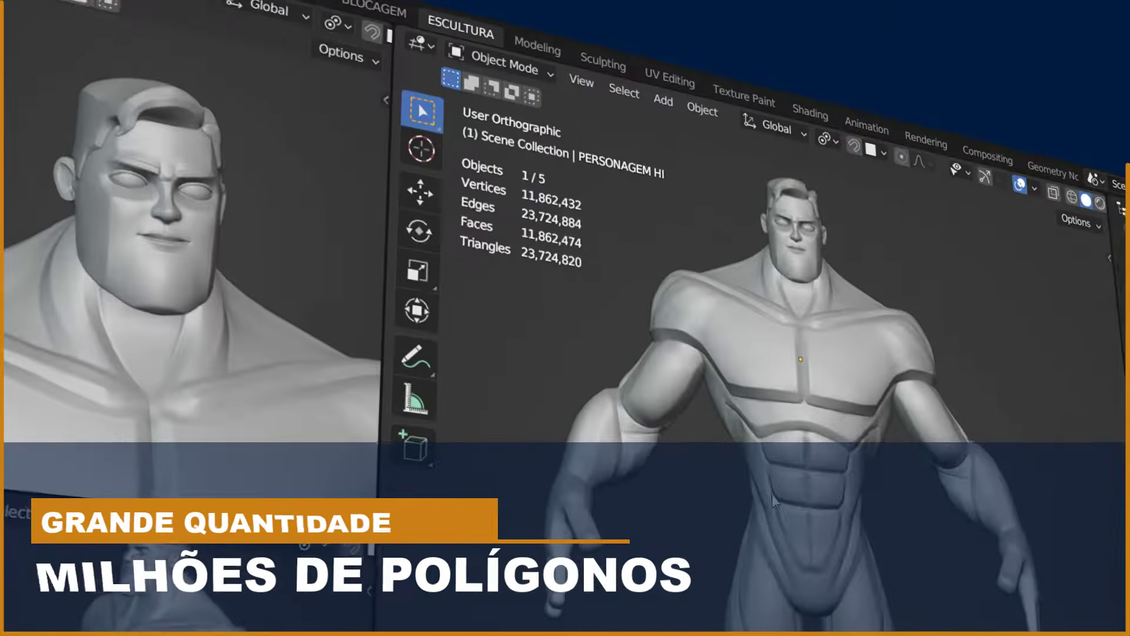
mouse_move(772, 498)
middle_down()
mouse_move(965, 501)
mouse_move(930, 500)
middle_up()
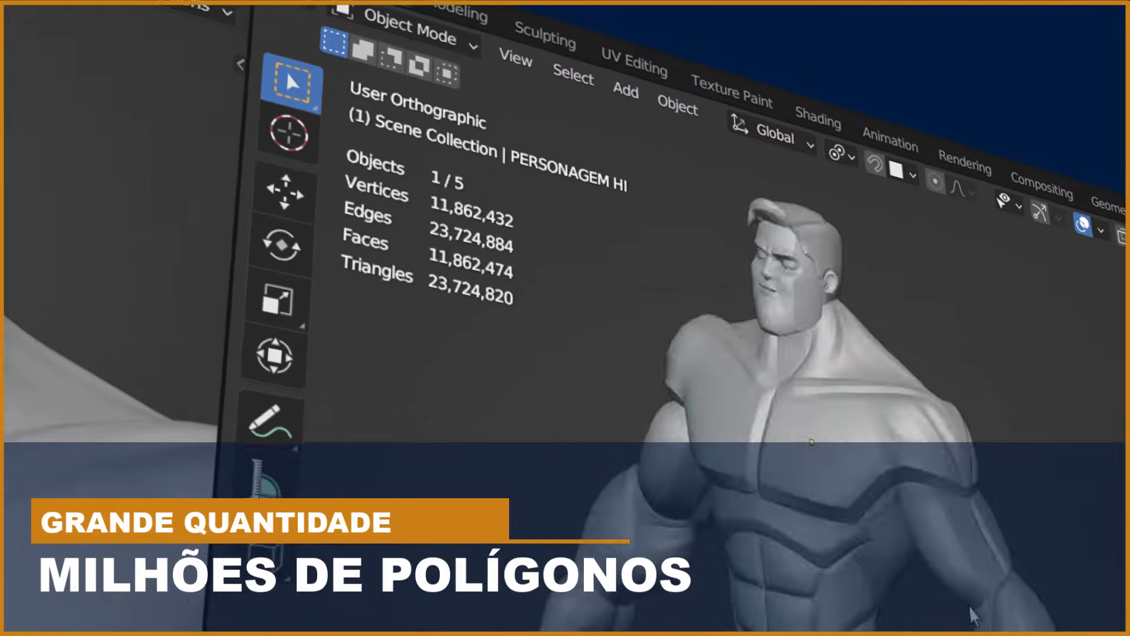
middle_drag(974, 615, 1118, 615)
scroll(965, 589, up, 3)
mouse_move(997, 593)
middle_down()
mouse_move(858, 496)
mouse_move(802, 517)
mouse_move(698, 518)
mouse_move(683, 428)
mouse_move(701, 403)
mouse_move(736, 486)
middle_up()
shift+middle_drag(597, 310, 865, 335)
middle_drag(697, 299, 620, 309)
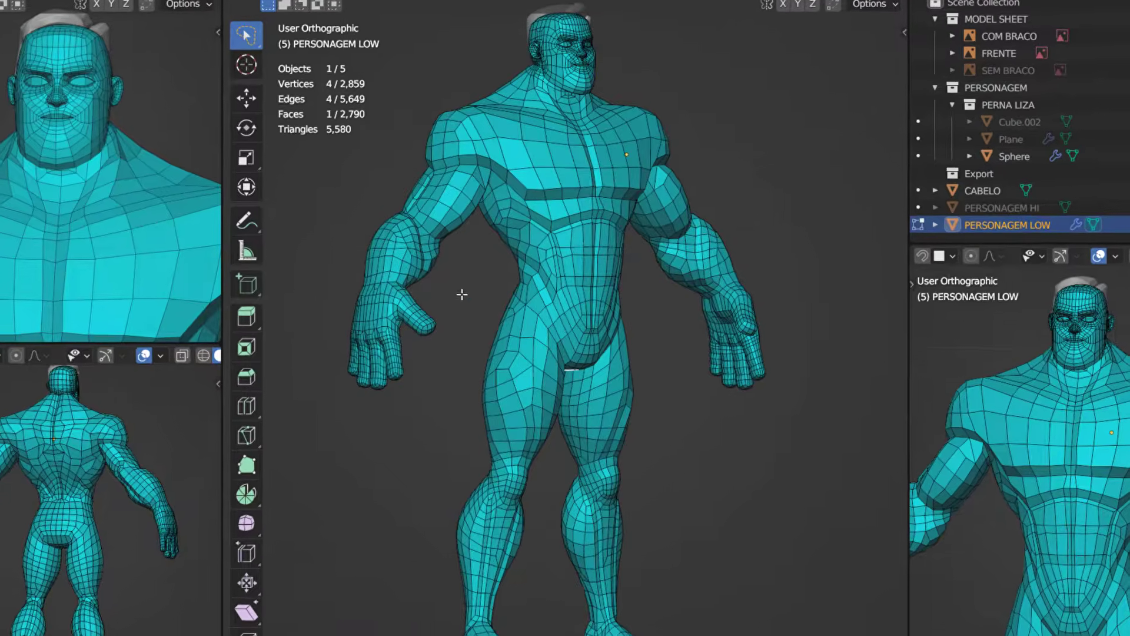
- Examine the low-poly mesh PERSONAGEM LOW from all sides, including its edge flow and marked UV seams
middle_drag(461, 294, 668, 299)
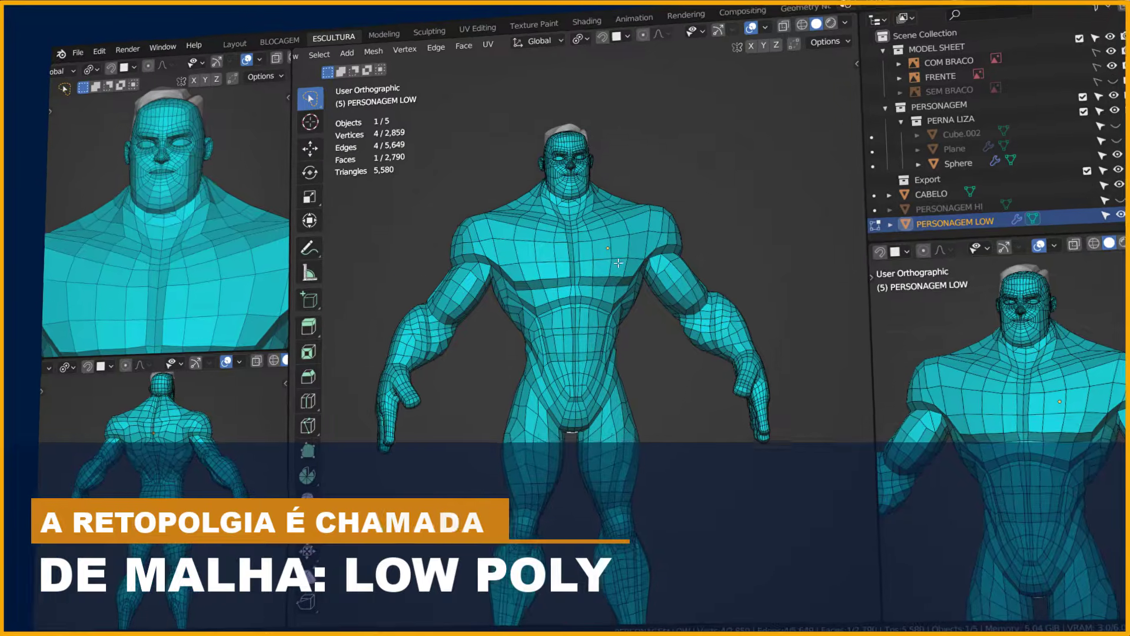
middle_drag(618, 263, 469, 324)
middle_drag(766, 339, 480, 350)
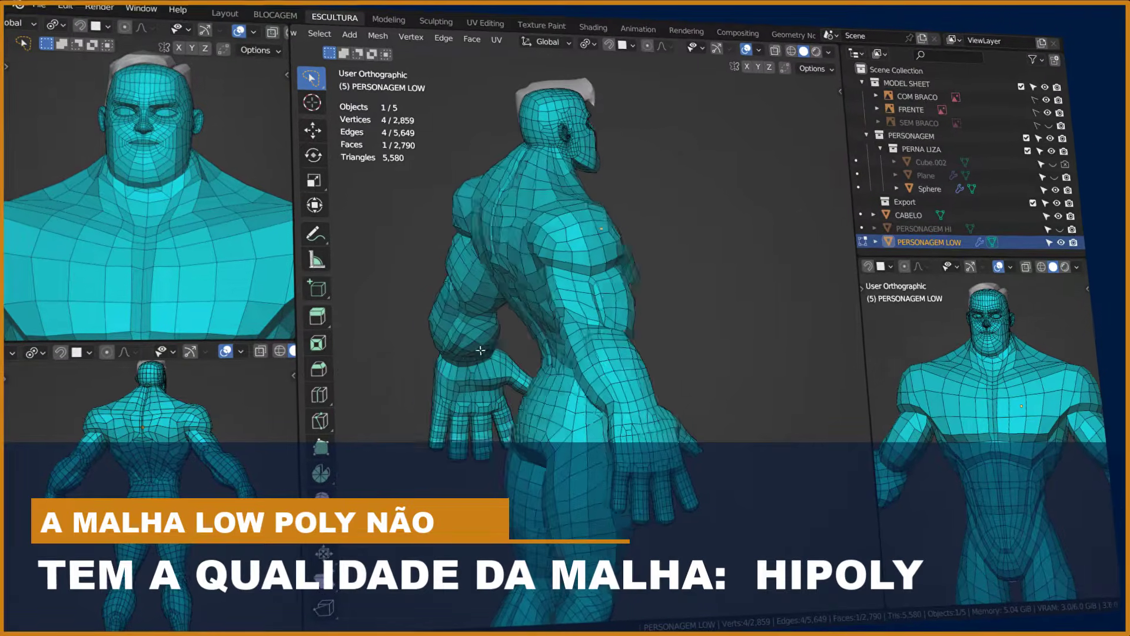
middle_drag(715, 344, 519, 353)
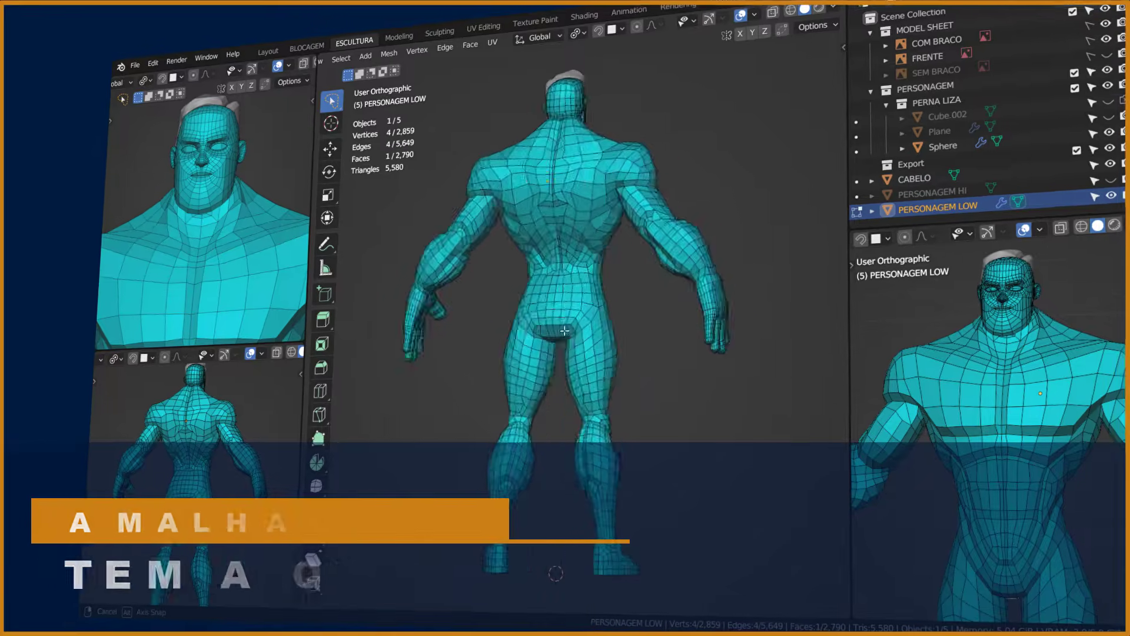
middle_drag(563, 330, 624, 326)
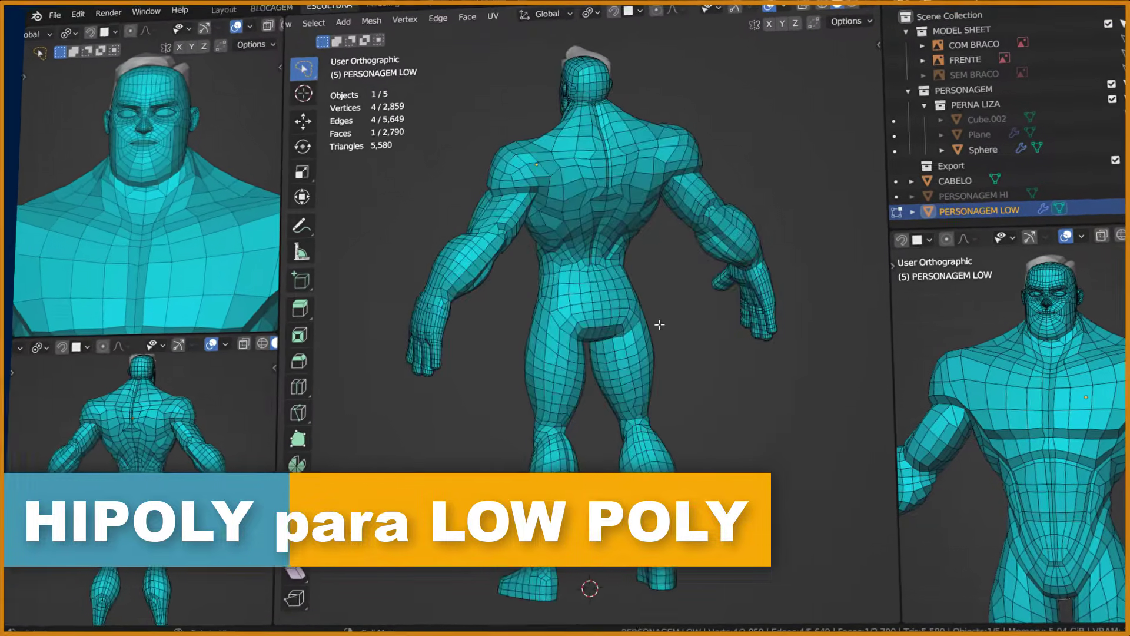
middle_drag(659, 324, 592, 325)
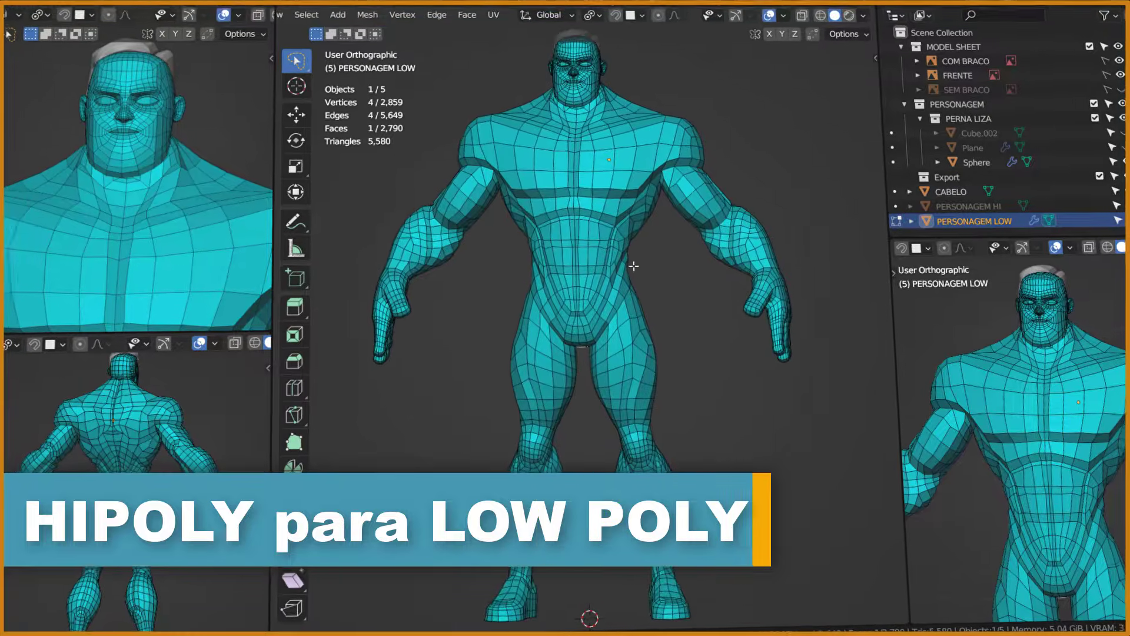
scroll(634, 266, up, 3)
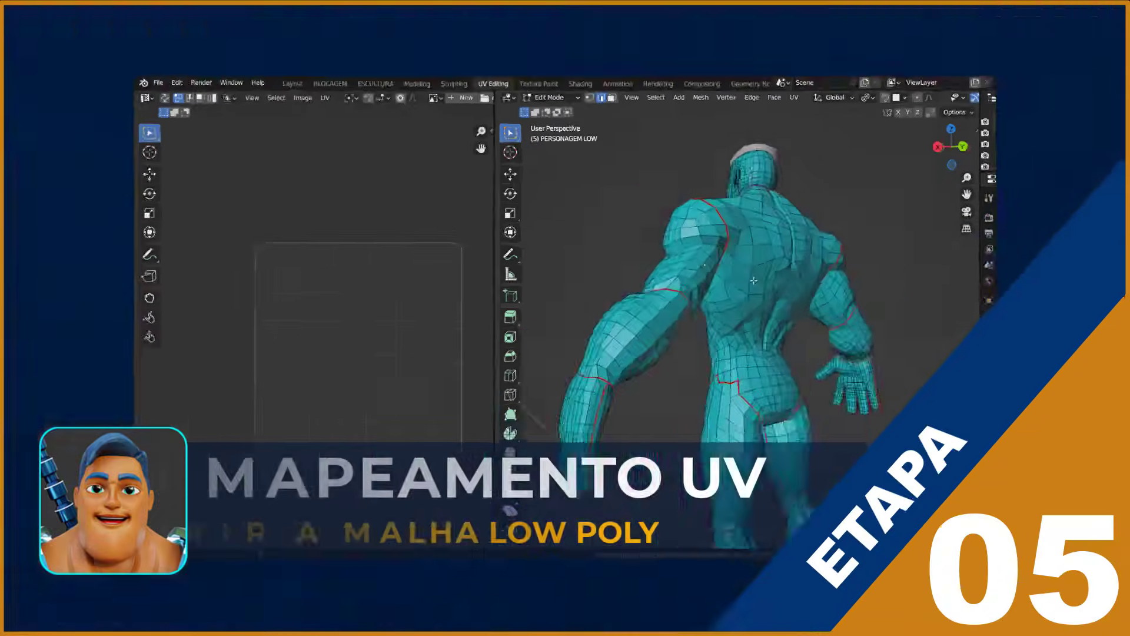
middle_drag(753, 280, 763, 240)
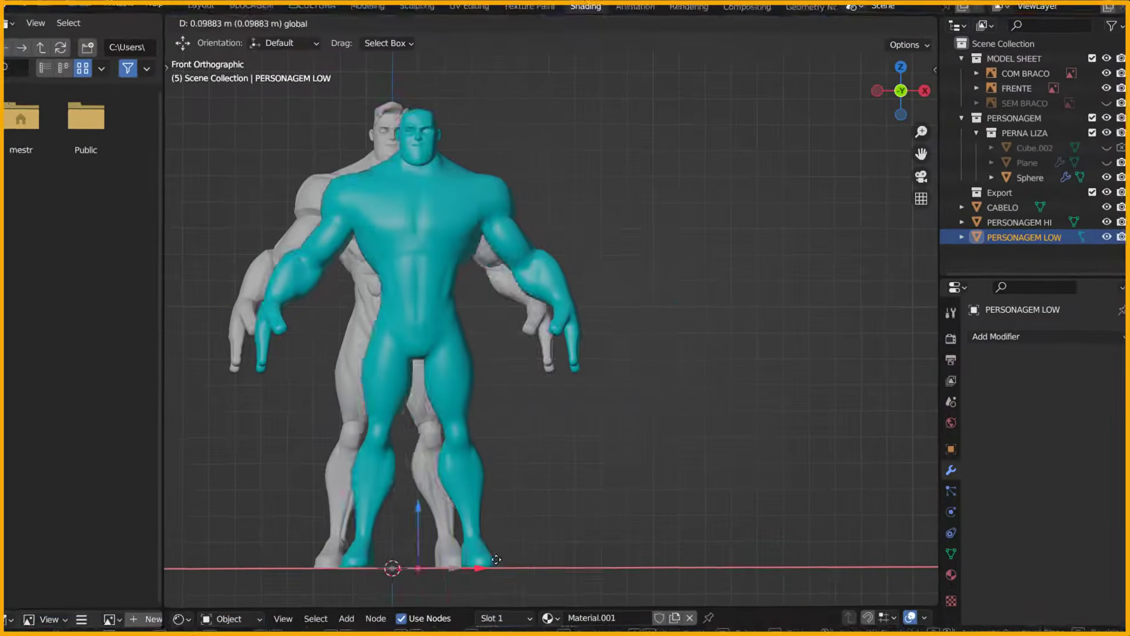
- Move PERSONAGEM LOW along the X axis until it stands beside the high-poly character
drag(496, 559, 806, 533)
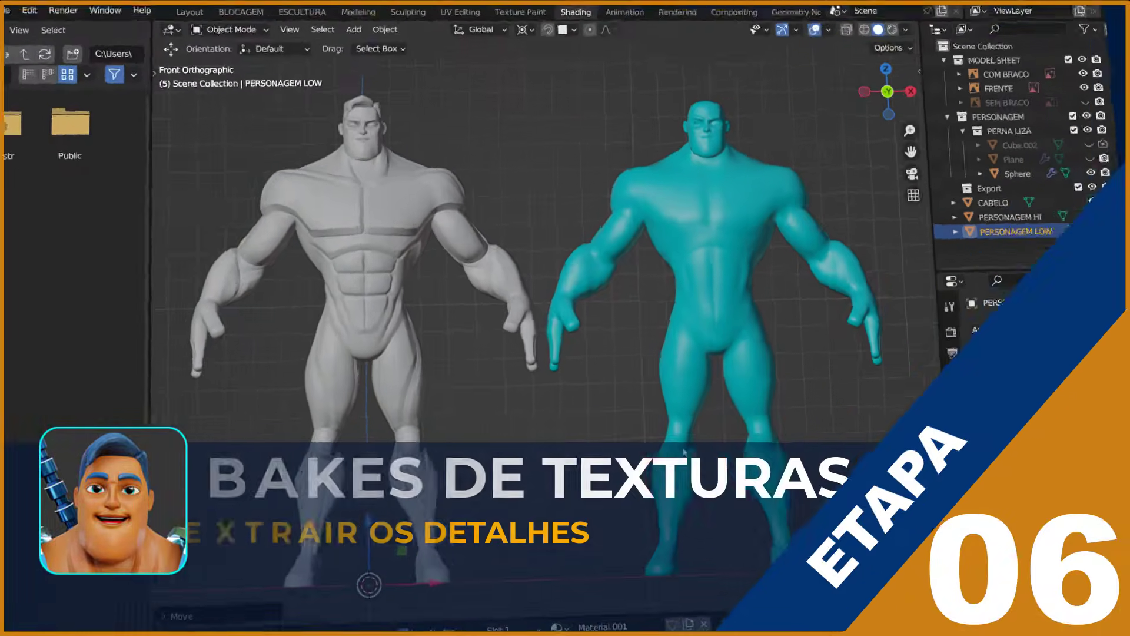
key(g)
key(x)
click(804, 364)
shift+middle_drag(815, 234, 767, 203)
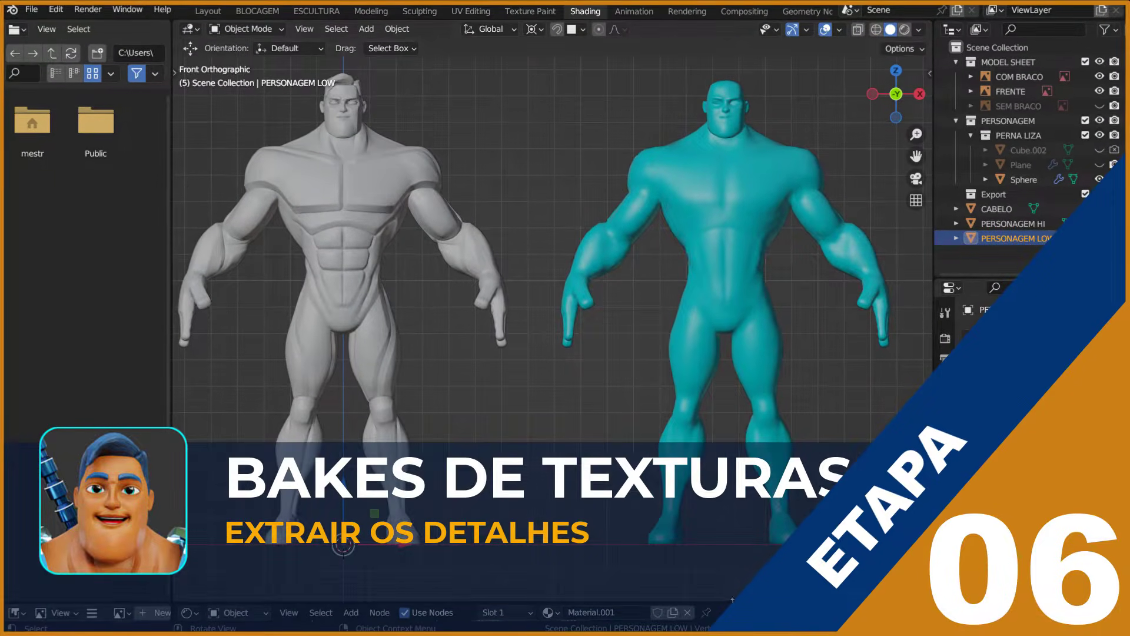
- Enlarge the shader editor and unlink Material.001 from PERSONAGEM LOW
drag(732, 600, 732, 442)
shift+middle_drag(748, 242, 756, 334)
click(687, 453)
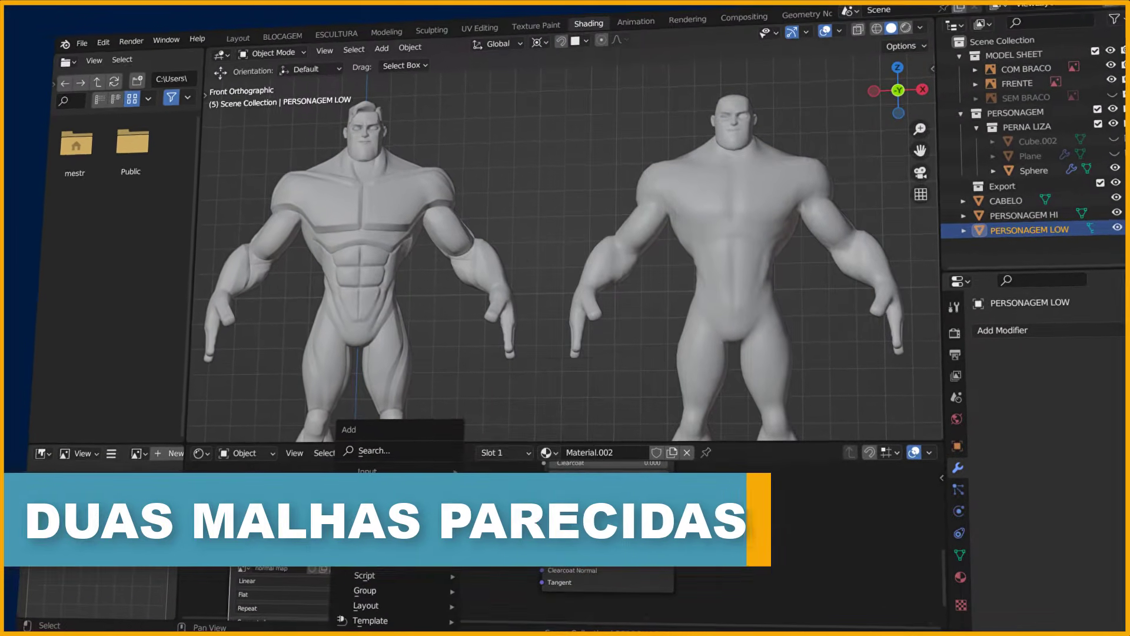
- Load the normal map image in the image editor
scroll(711, 350, down, 1)
shift+middle_drag(711, 350, 712, 250)
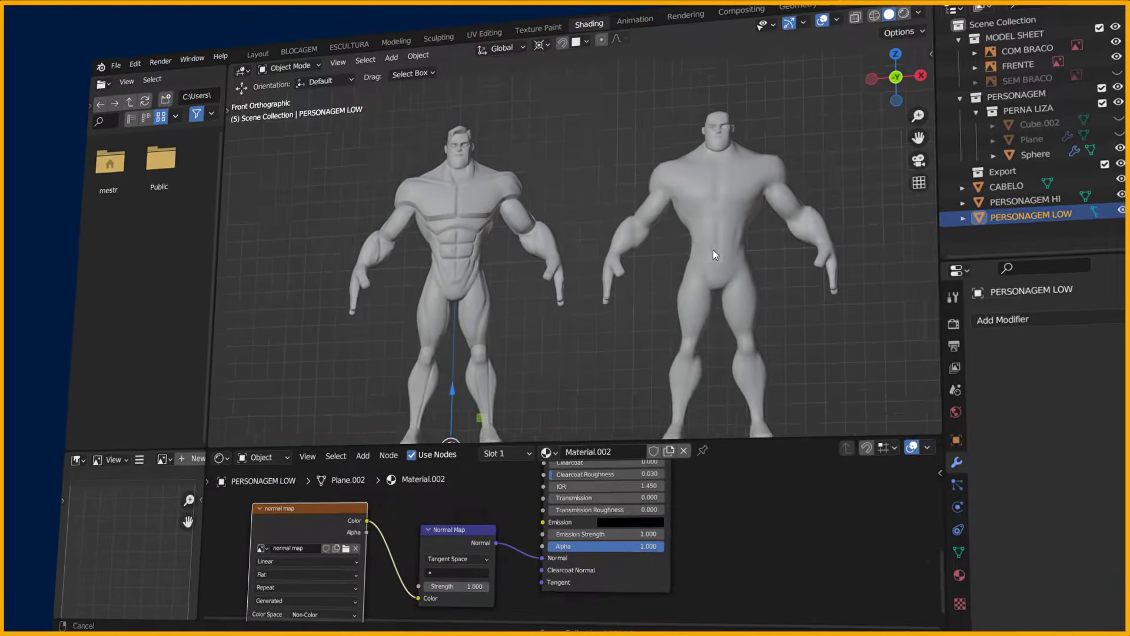
scroll(715, 241, up, 1)
scroll(740, 207, down, 1)
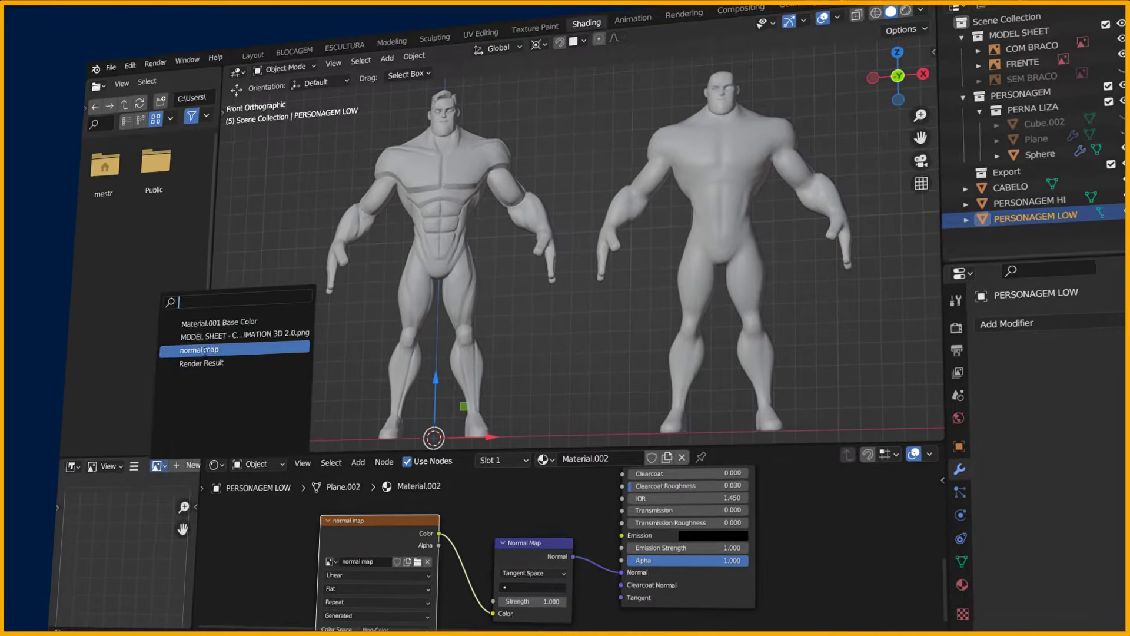
click(209, 347)
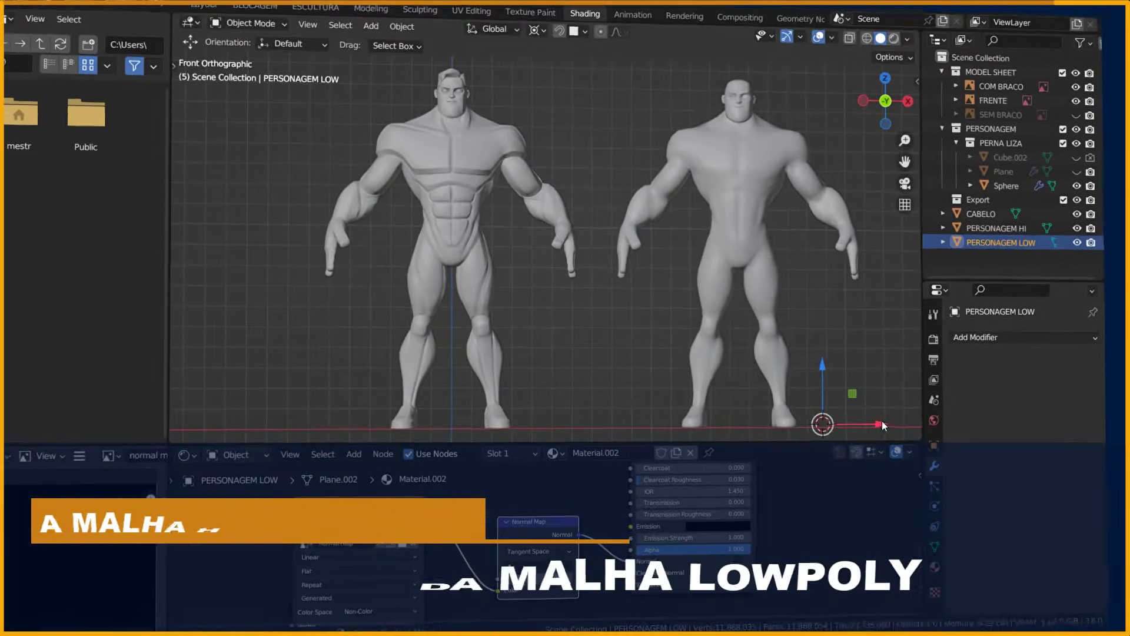
- Move PERSONAGEM LOW back over the high-poly character and clear its location
drag(881, 422, 638, 406)
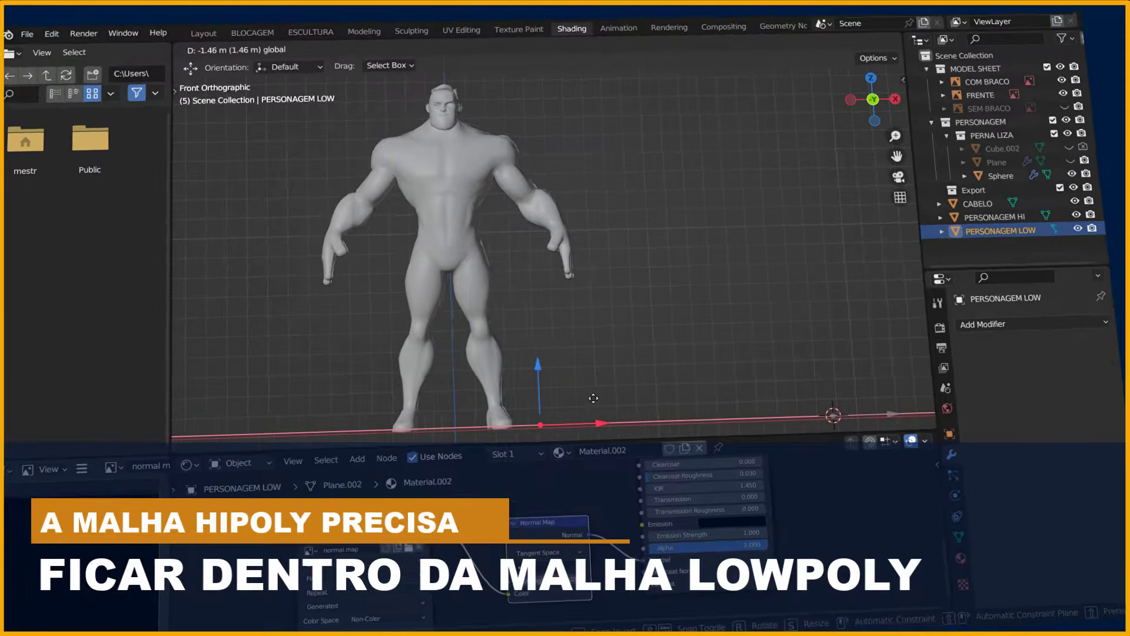
click(593, 398)
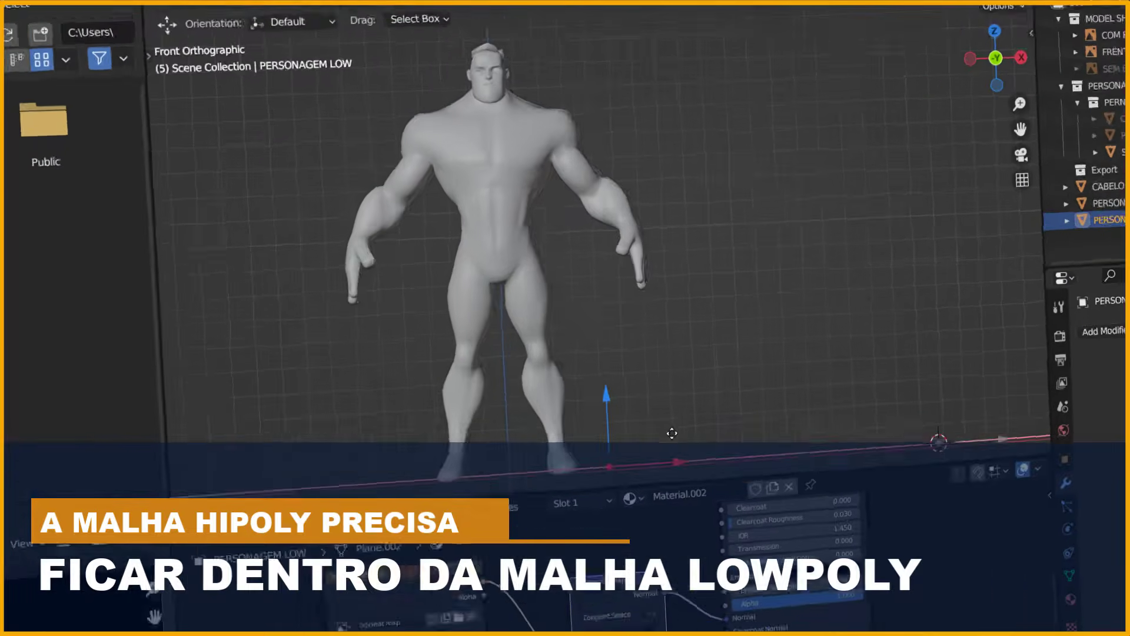
key(alt+g)
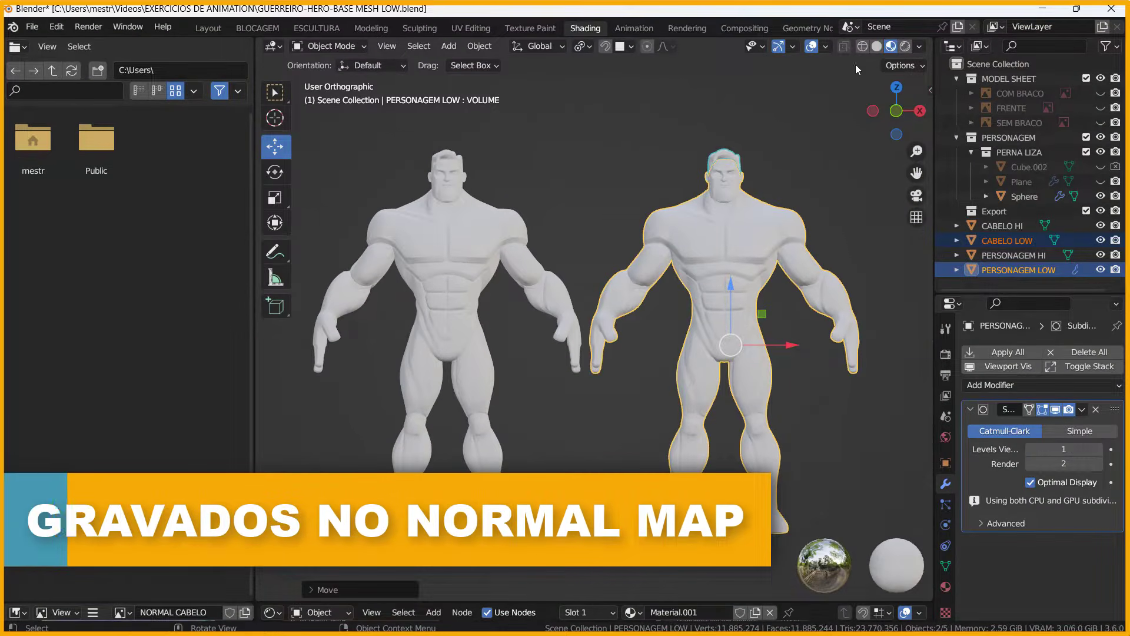
- Compare the high-poly and low-poly characters in solid and material preview shading, front and back, in a full-screen viewport
click(876, 46)
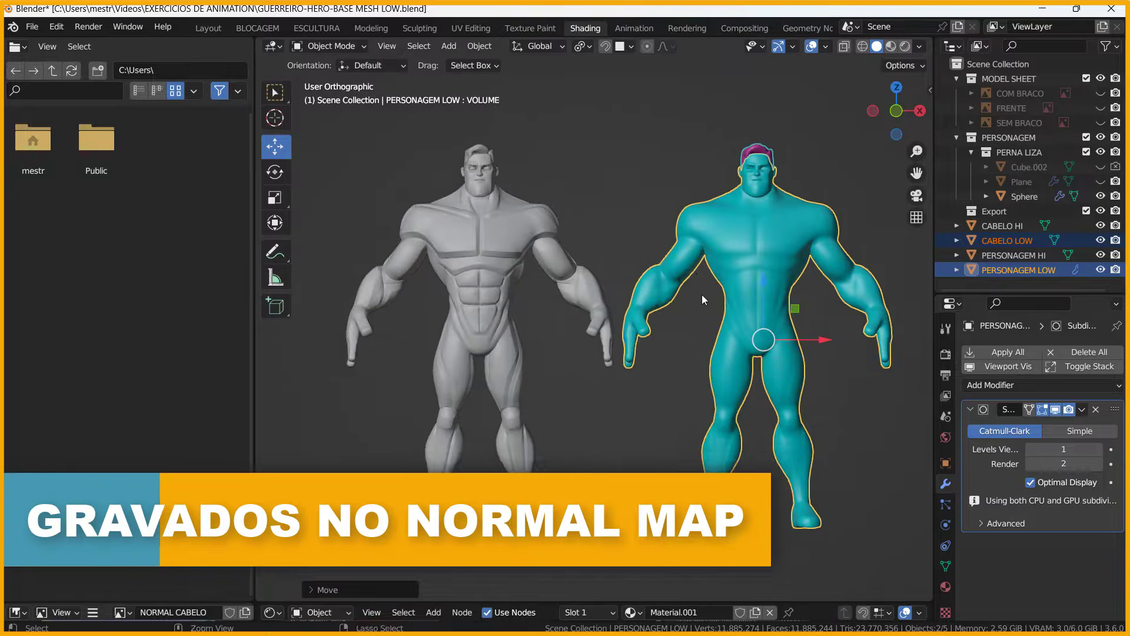
middle_drag(702, 294, 721, 311)
key(ctrl+alt+space)
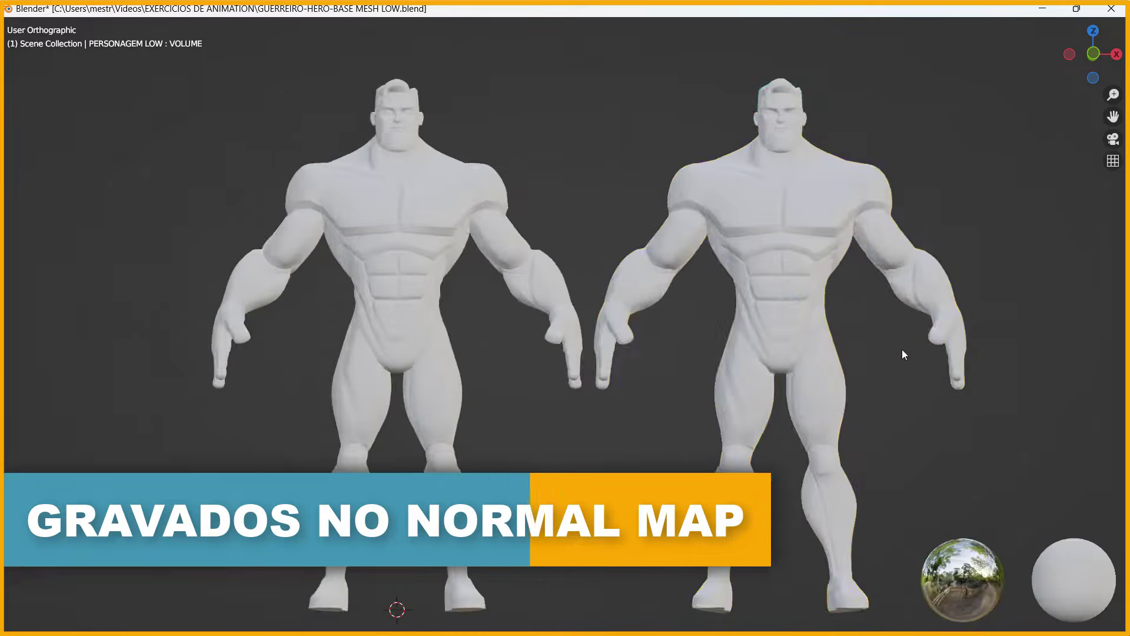
middle_drag(902, 349, 664, 288)
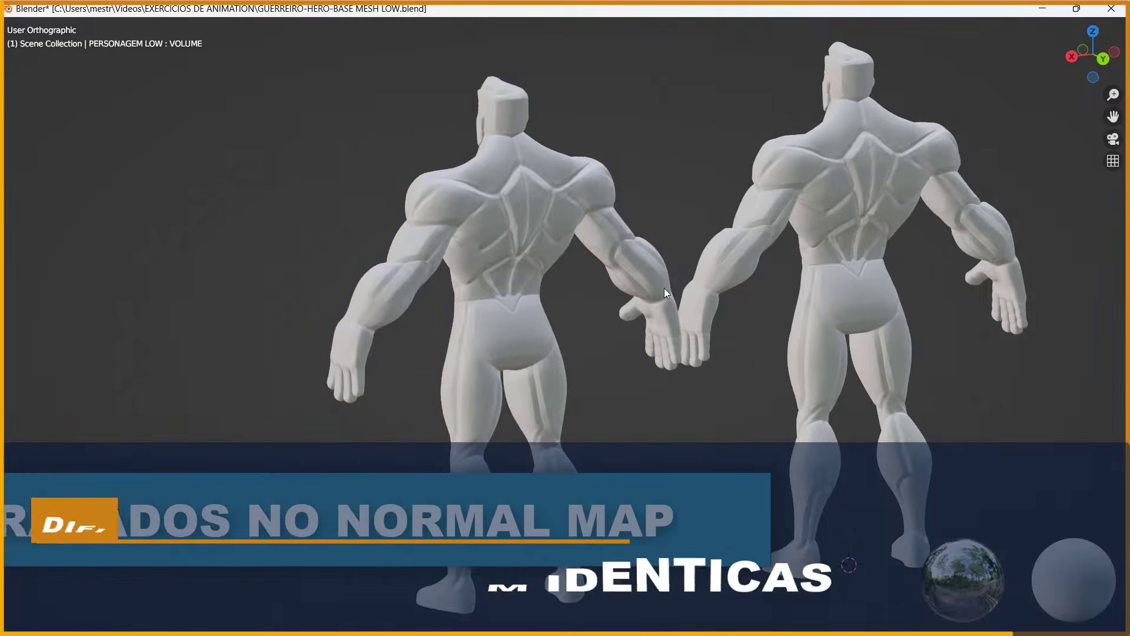
mouse_move(721, 326)
middle_down()
mouse_move(683, 305)
mouse_move(679, 344)
mouse_move(546, 355)
mouse_move(644, 323)
mouse_move(535, 347)
mouse_move(834, 346)
mouse_move(575, 353)
mouse_move(410, 373)
mouse_move(736, 328)
middle_up()
click(683, 323)
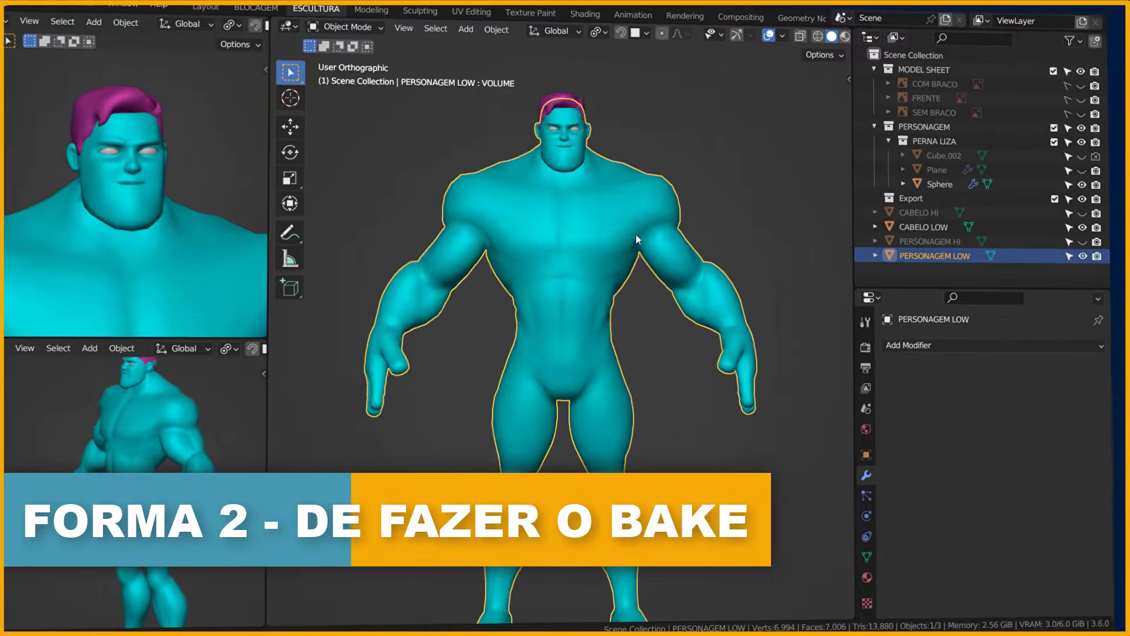
- Add a Multiresolution modifier to PERSONAGEM LOW
click(931, 347)
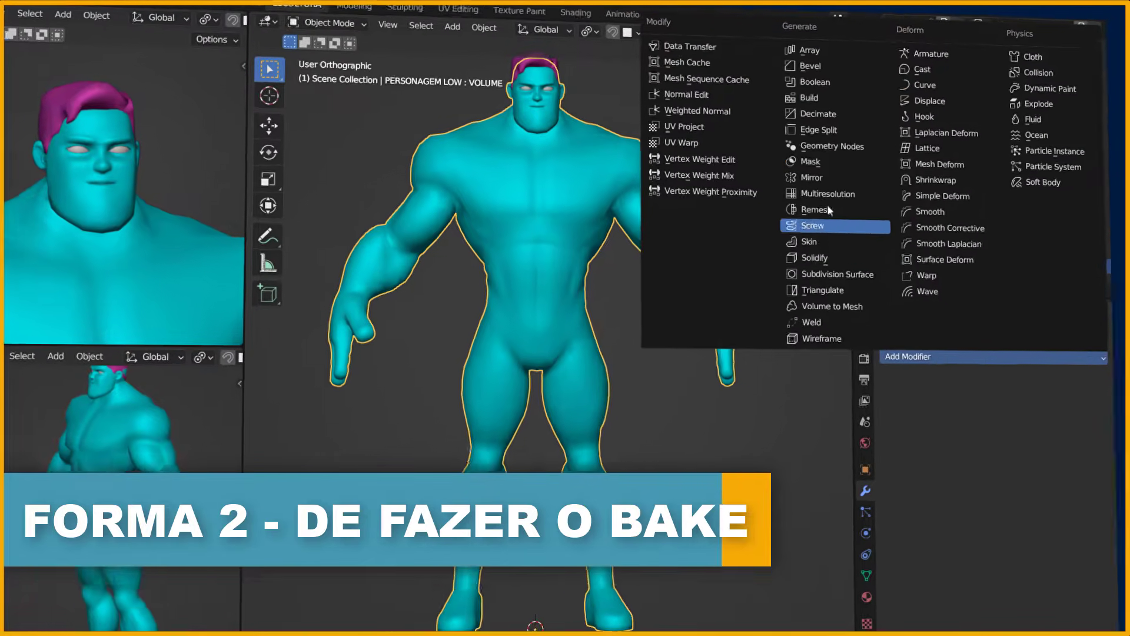
click(801, 213)
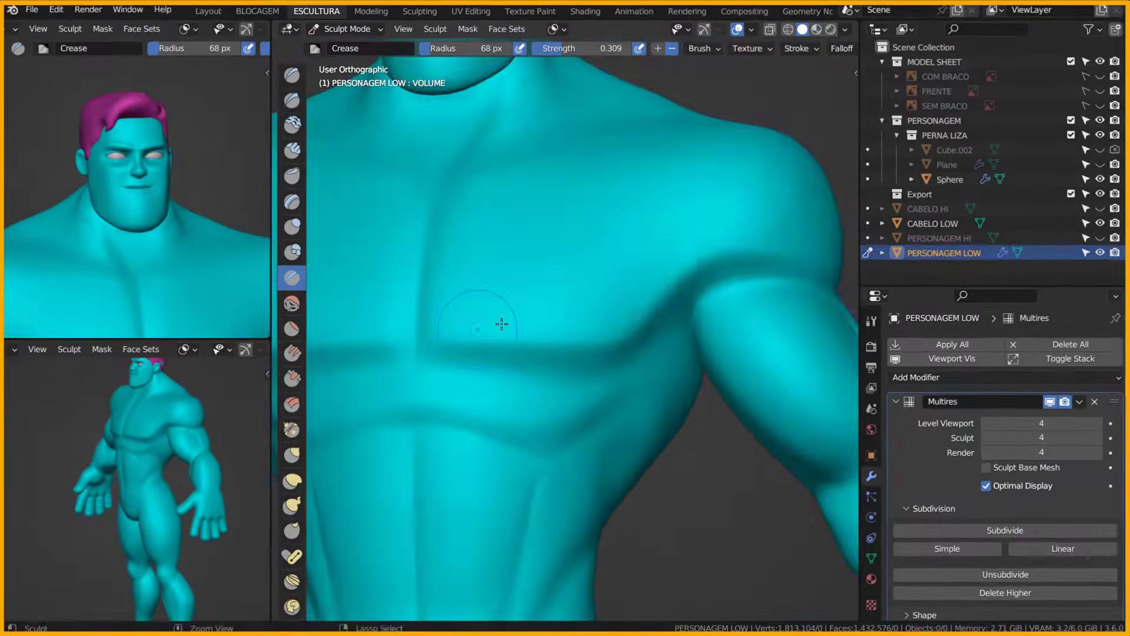
- Sculpt a crease below the chest muscle of PERSONAGEM LOW with the Crease brush at strength 0.309
scroll(576, 299, up, 5)
mouse_move(575, 299)
shift+middle_down()
mouse_move(758, 253)
mouse_move(514, 276)
mouse_move(622, 306)
mouse_move(641, 406)
shift+middle_up()
drag(534, 380, 619, 370)
scroll(611, 376, up, 3)
shift+middle_drag(611, 375, 629, 368)
scroll(628, 369, down, 4)
middle_drag(479, 268, 588, 268)
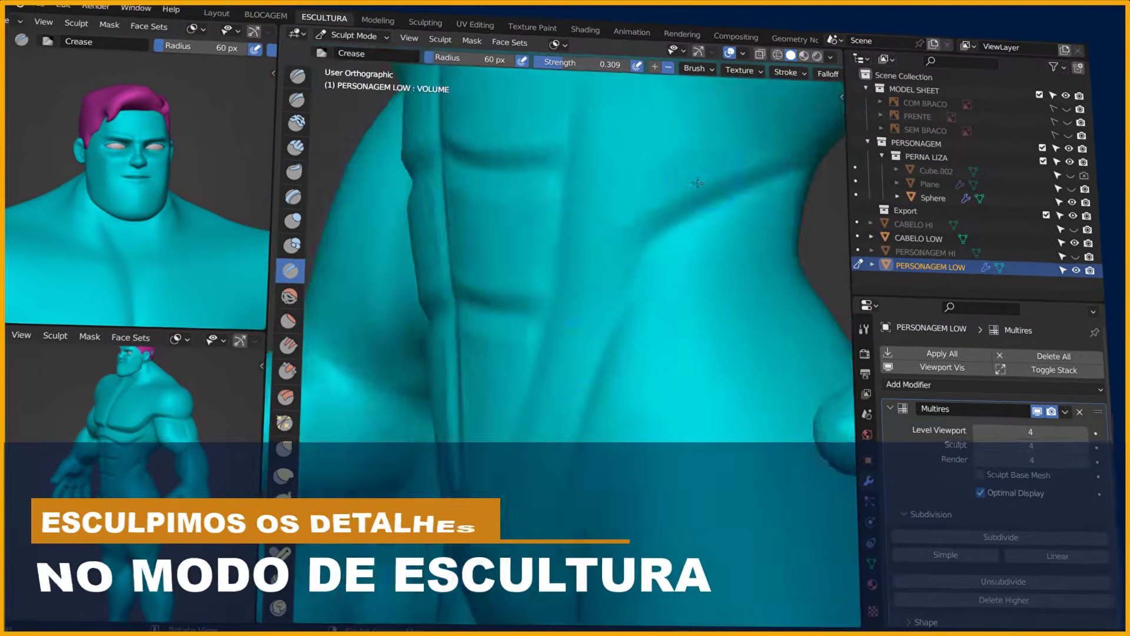
- Carve creases around the abdominal and waist muscles with the Crease brush, adjusting its radius between strokes
scroll(523, 253, up, 4)
drag(524, 185, 514, 419)
scroll(670, 298, down, 4)
shift+middle_drag(671, 297, 612, 330)
scroll(580, 289, up, 4)
key(f)
click(635, 256)
drag(635, 256, 549, 383)
scroll(567, 379, down, 4)
middle_drag(567, 379, 725, 315)
scroll(539, 335, up, 3)
scroll(540, 336, down, 6)
scroll(612, 329, up, 5)
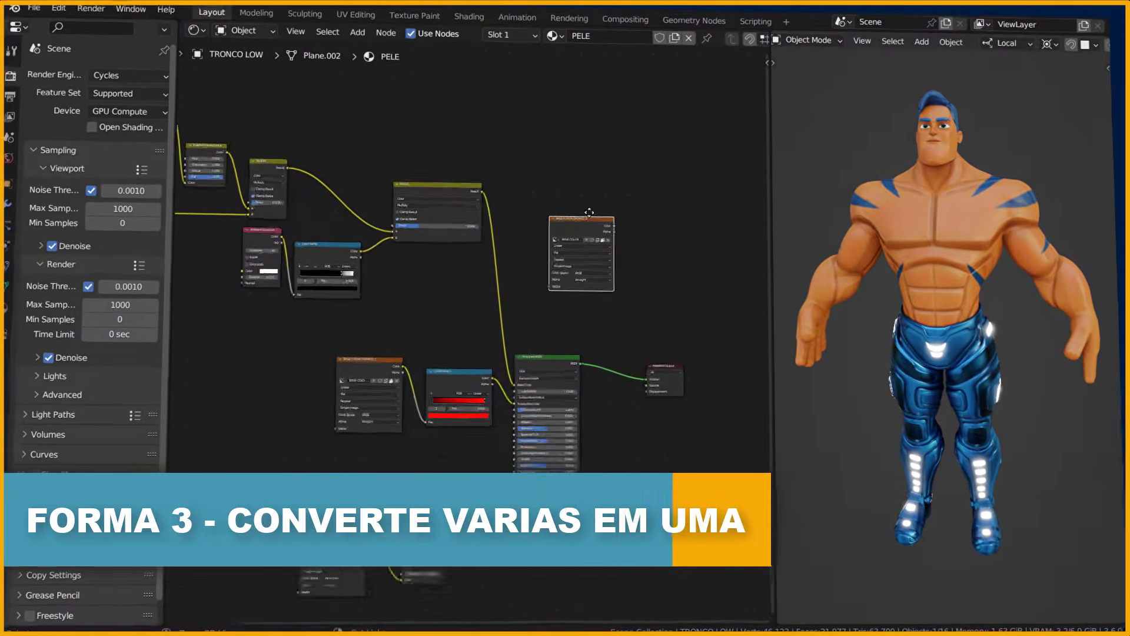
- Rename the image in the unconnected image texture node to BASE COLOR TRONCO 04
scroll(589, 212, up, 4)
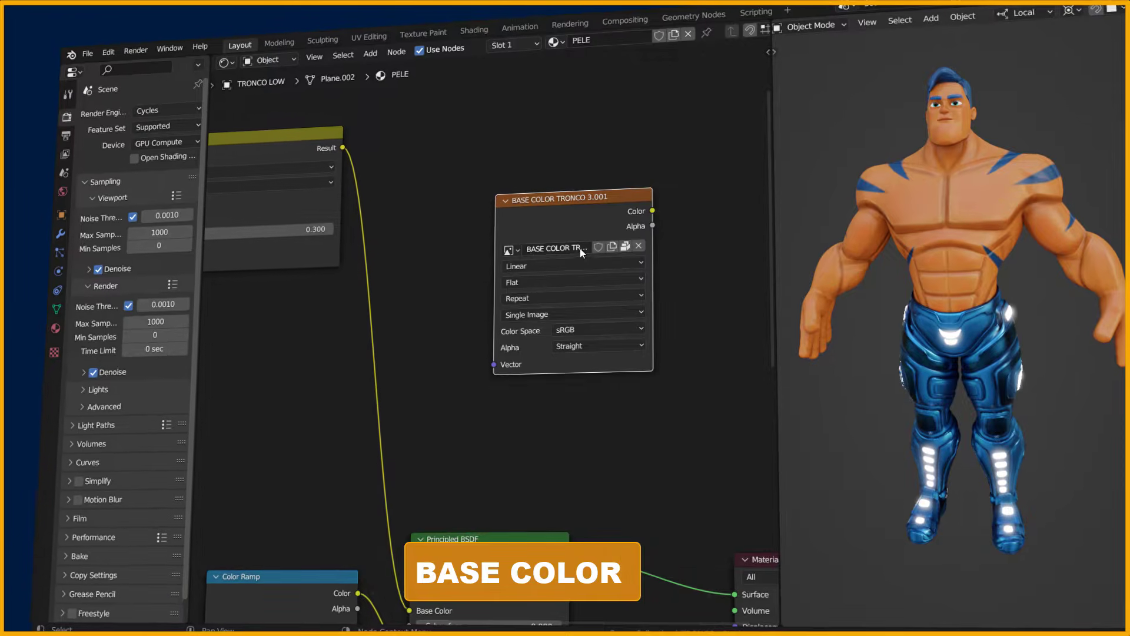
double_click(580, 248)
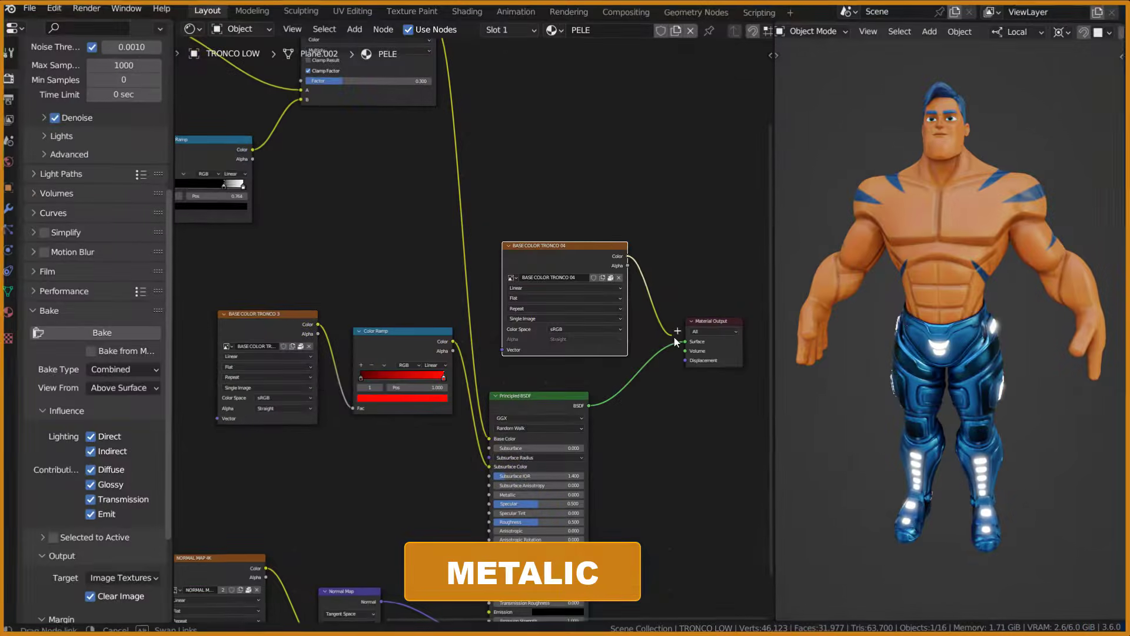
- Delete all other nodes of the PELE material, keeping only the BASE COLOR TRONCO 04 texture and the Material Output
scroll(617, 285, down, 4)
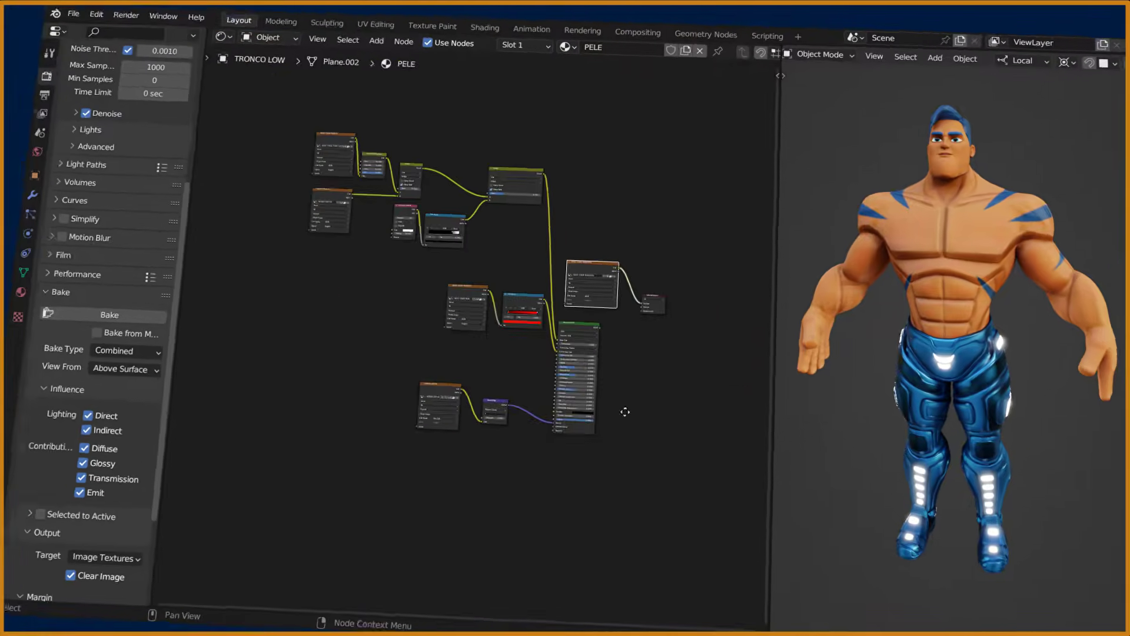
middle_drag(621, 414, 673, 439)
drag(690, 505, 471, 354)
key(Delete)
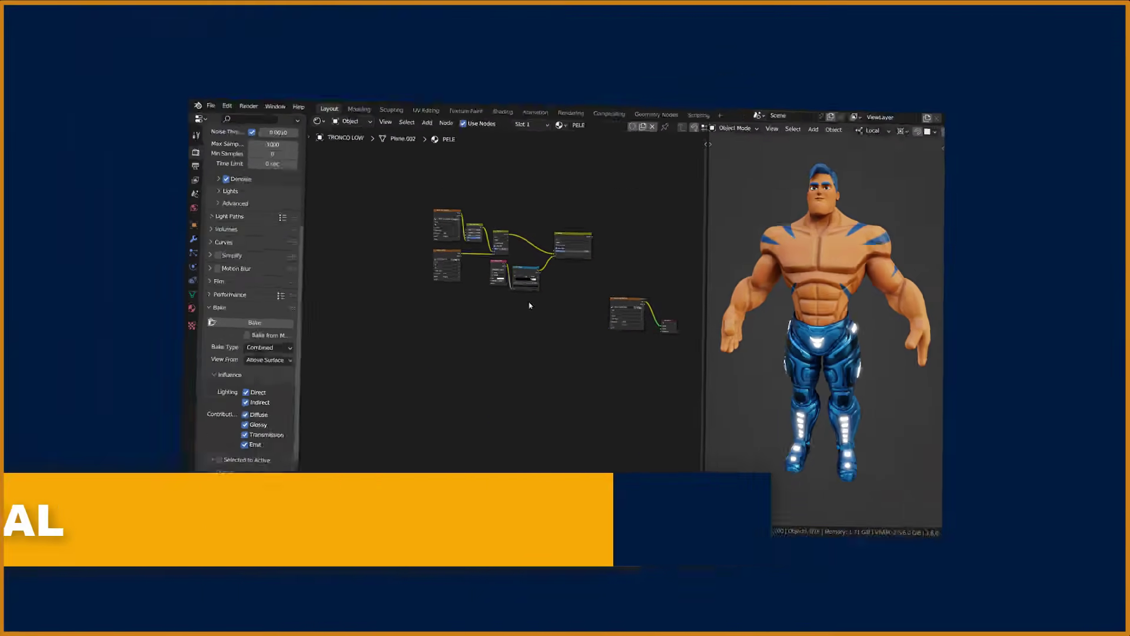
drag(596, 297, 596, 297)
key(Delete)
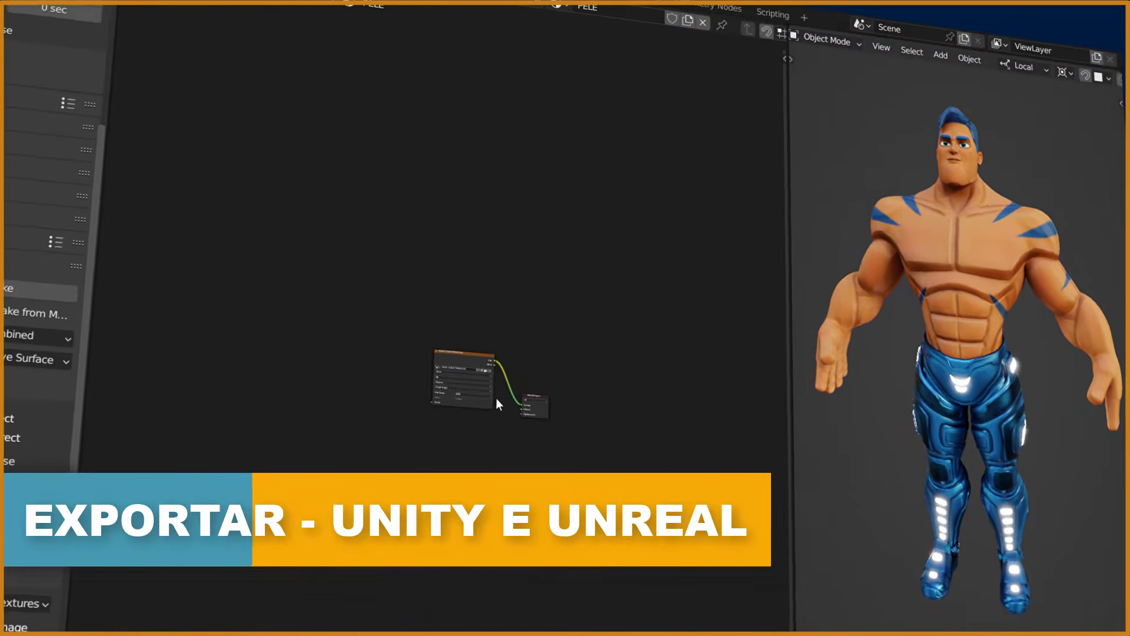
- Examine the simplified PELE node setup and the textured character from different angles
middle_drag(548, 332, 567, 227)
scroll(568, 227, up, 4)
middle_drag(566, 286, 577, 352)
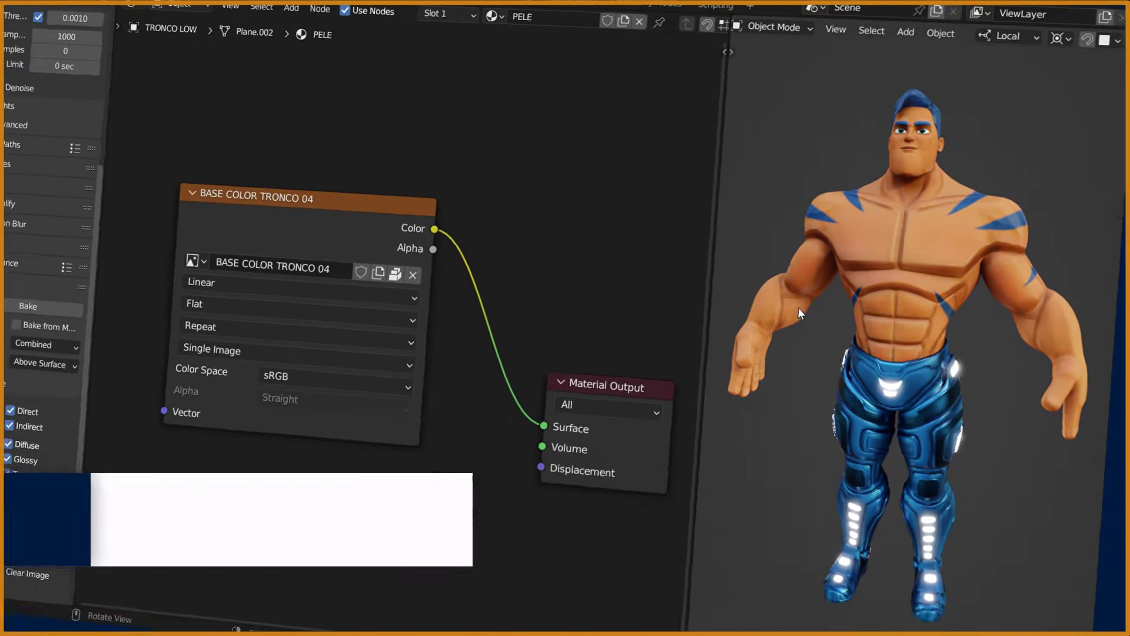
middle_drag(798, 307, 856, 279)
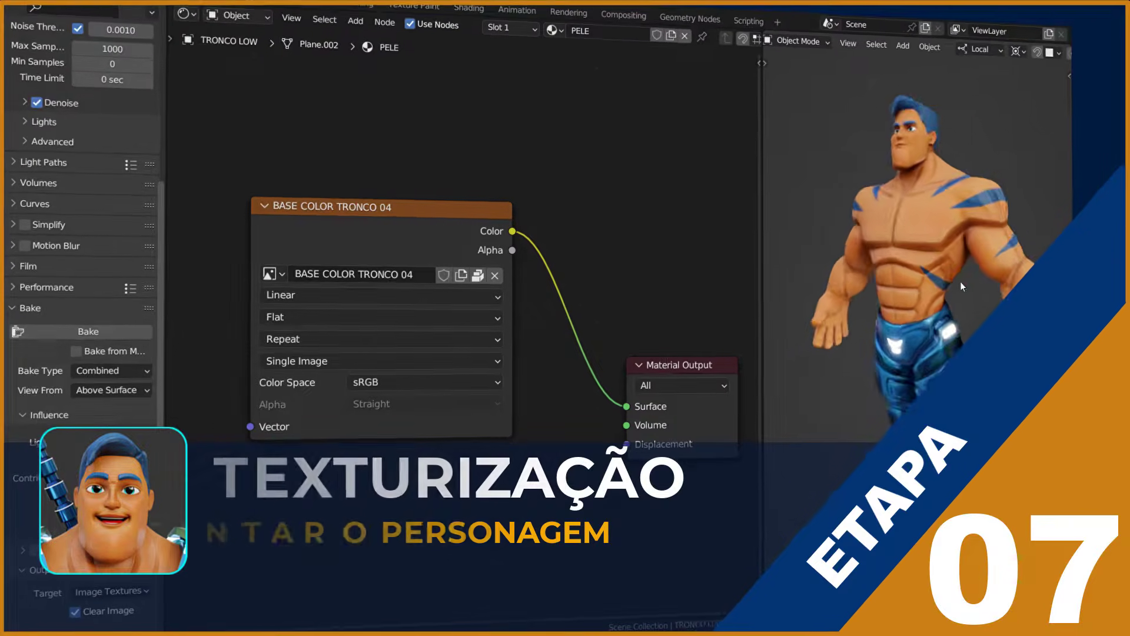
middle_drag(959, 281, 951, 269)
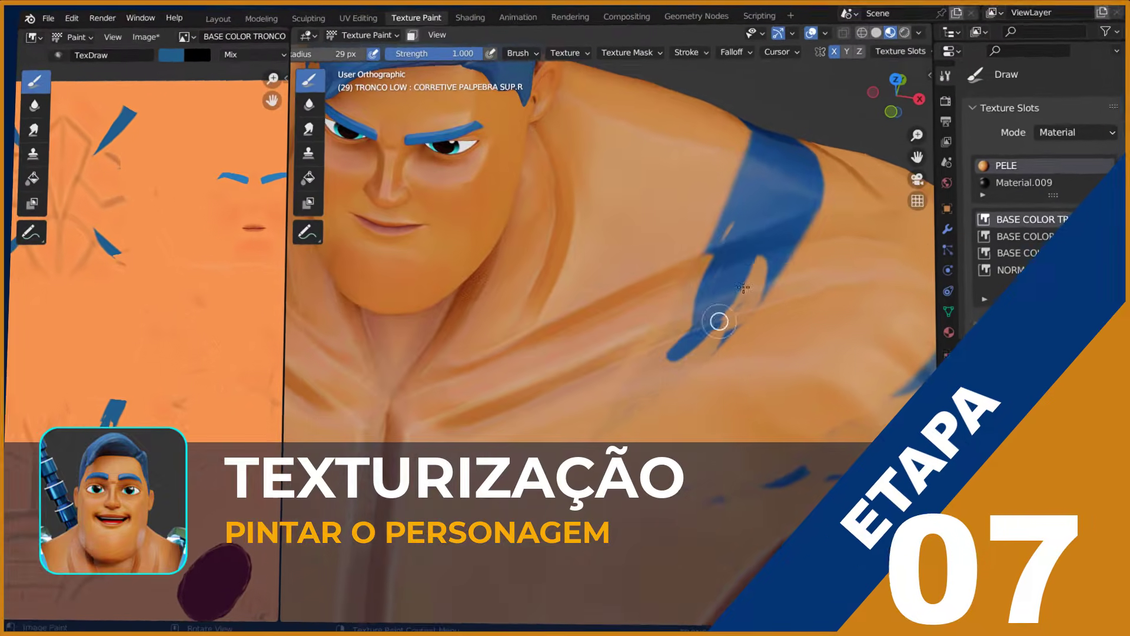
- Paint a blue war-paint stripe across the character's shoulder with the Draw brush
mouse_move(733, 321)
mouse_down()
mouse_move(697, 333)
mouse_move(659, 389)
mouse_up()
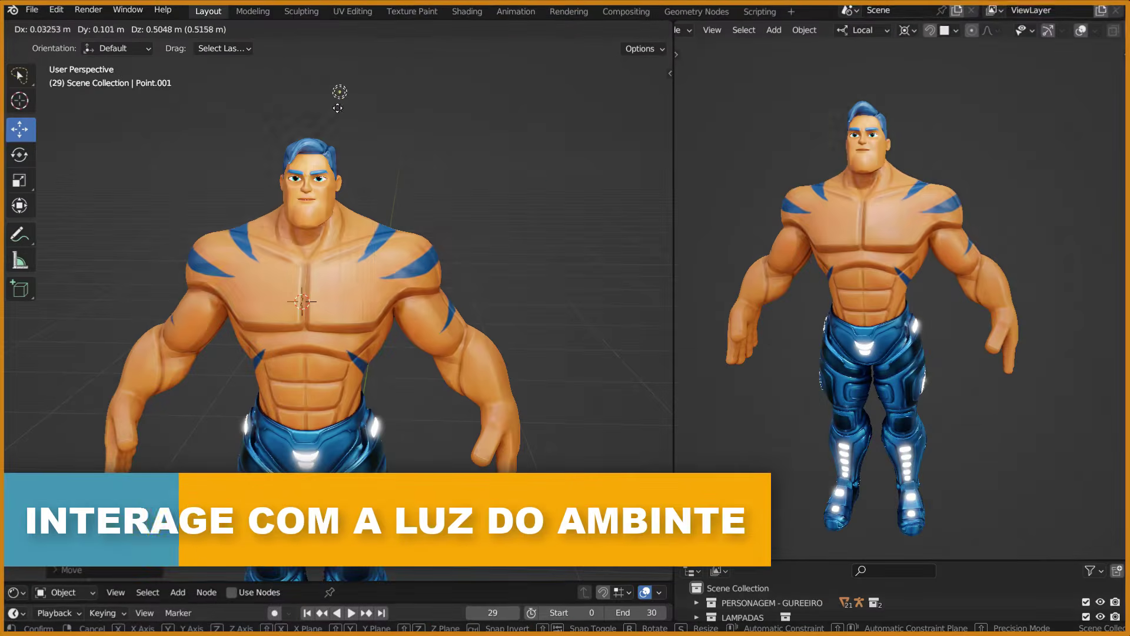
- Move the Point.001 light around the character and inspect how the painted skin reacts to the lighting
drag(255, 213, 533, 377)
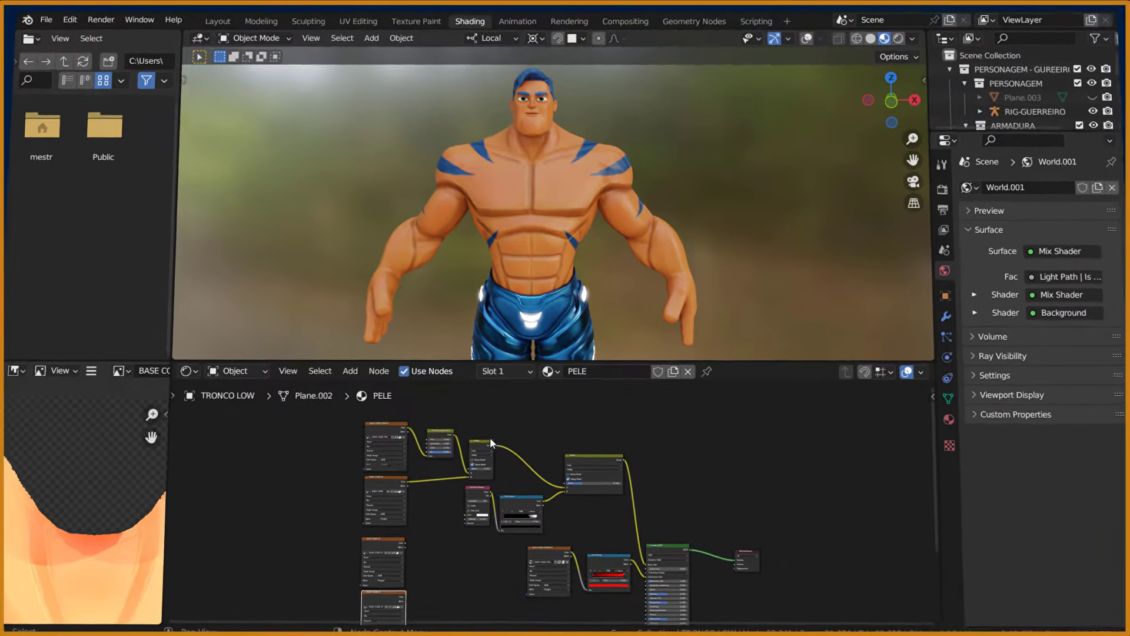
mouse_move(552, 240)
middle_down()
mouse_move(512, 232)
mouse_move(575, 249)
mouse_move(578, 238)
mouse_move(552, 246)
mouse_move(665, 249)
mouse_move(629, 199)
middle_up()
scroll(552, 246, up, 1)
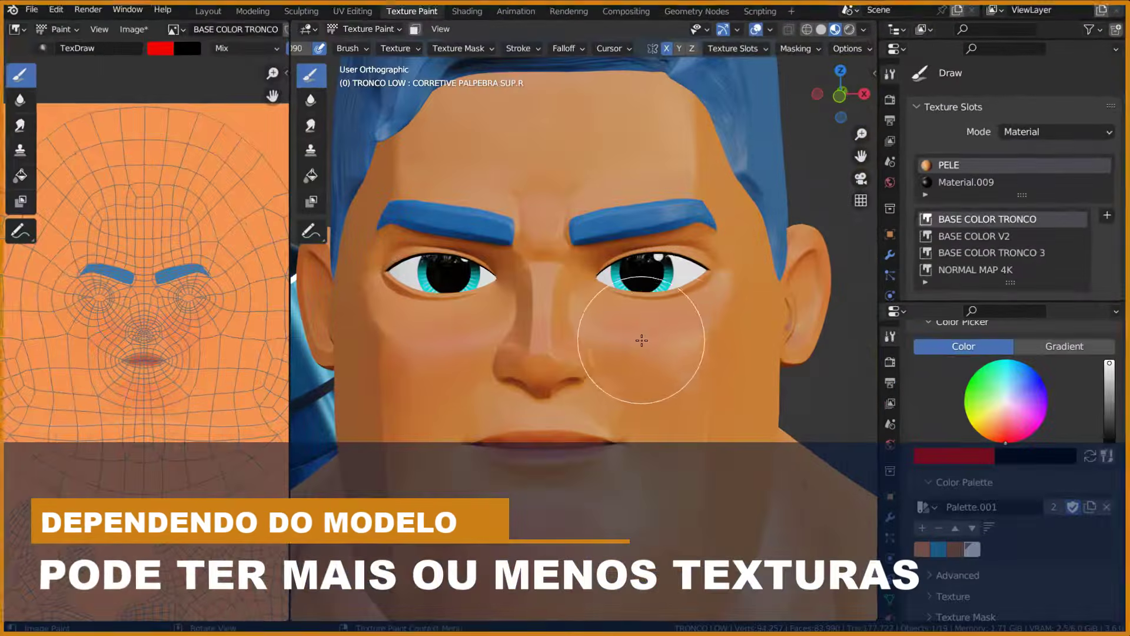
- Paint soft red tones over the character's forehead, cheeks and nose on the BASE COLOR TRONCO texture
scroll(698, 379, down, 2)
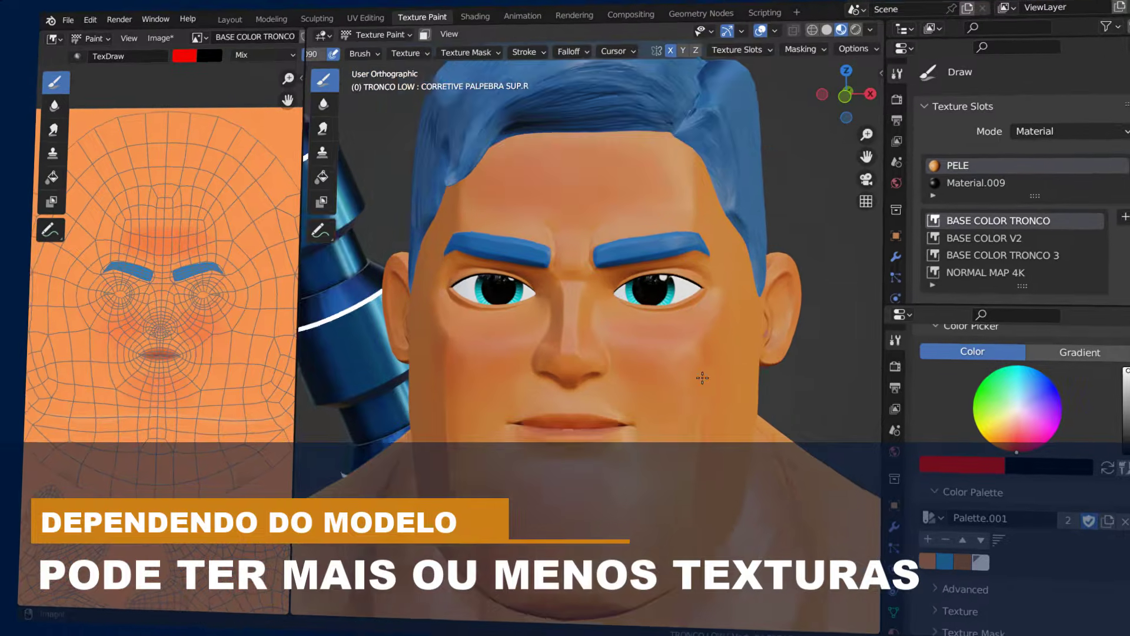
shift+middle_drag(698, 379, 656, 289)
scroll(656, 289, up, 2)
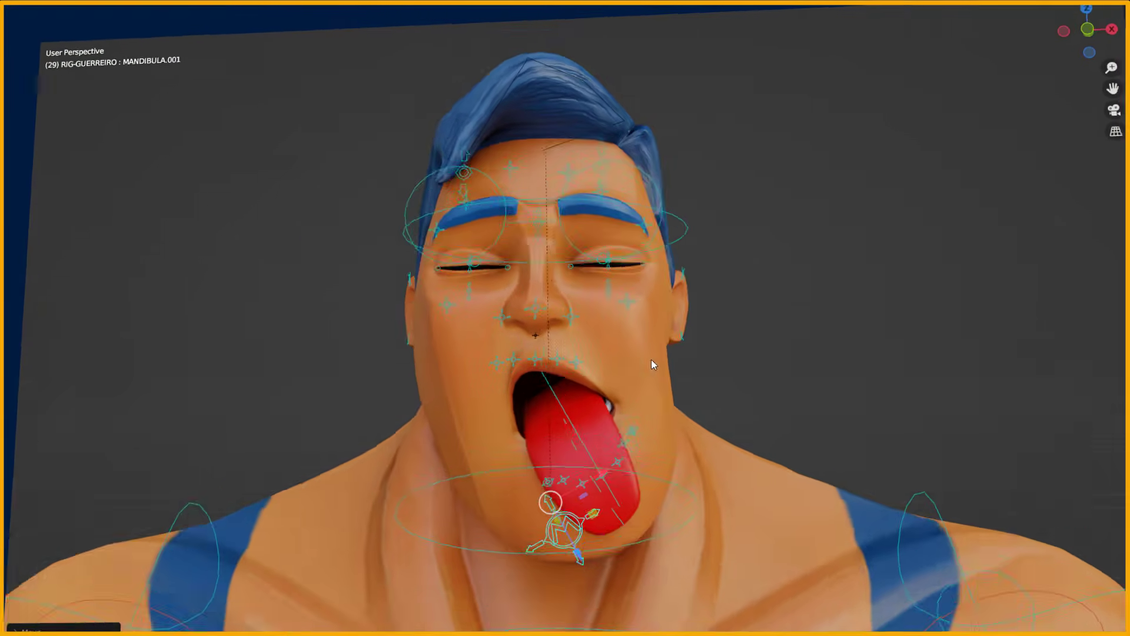
- Examine the full rigged character with its facial and body control shapes from different angles
scroll(650, 365, down, 8)
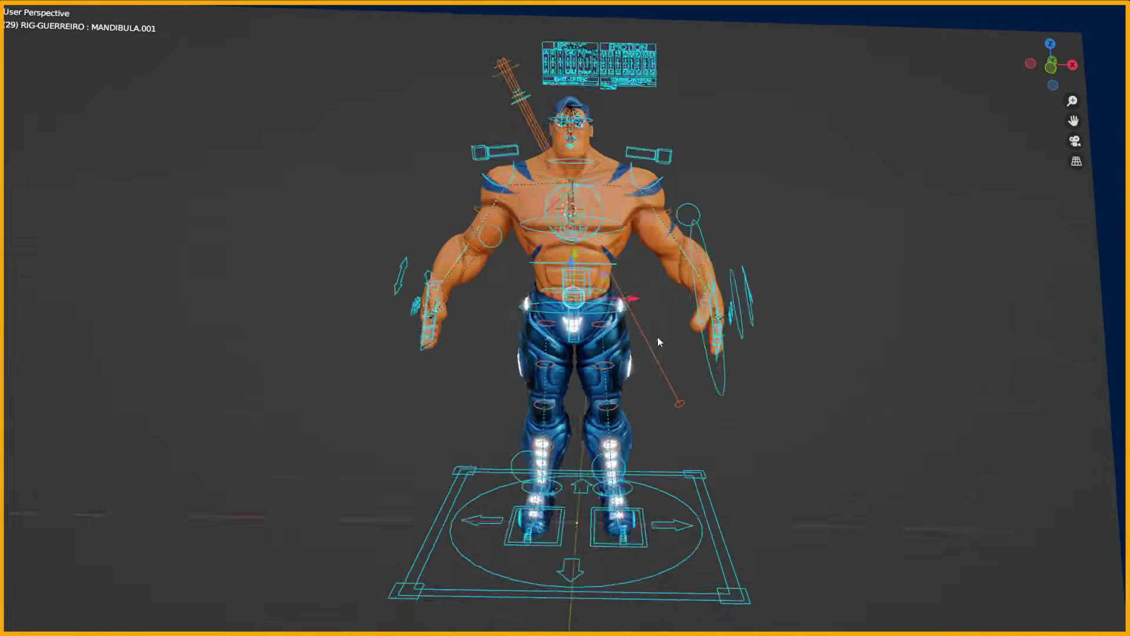
middle_drag(658, 337, 860, 302)
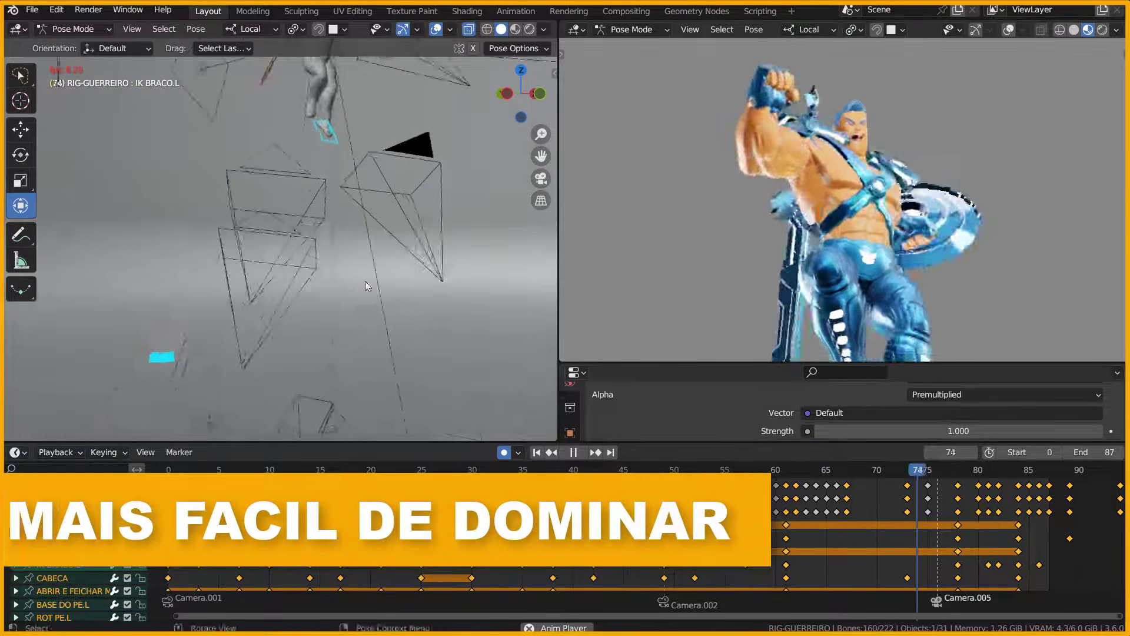
- Examine the cameras and lights placed around the character while the animation plays
ctrl+middle_drag(366, 359, 324, 326)
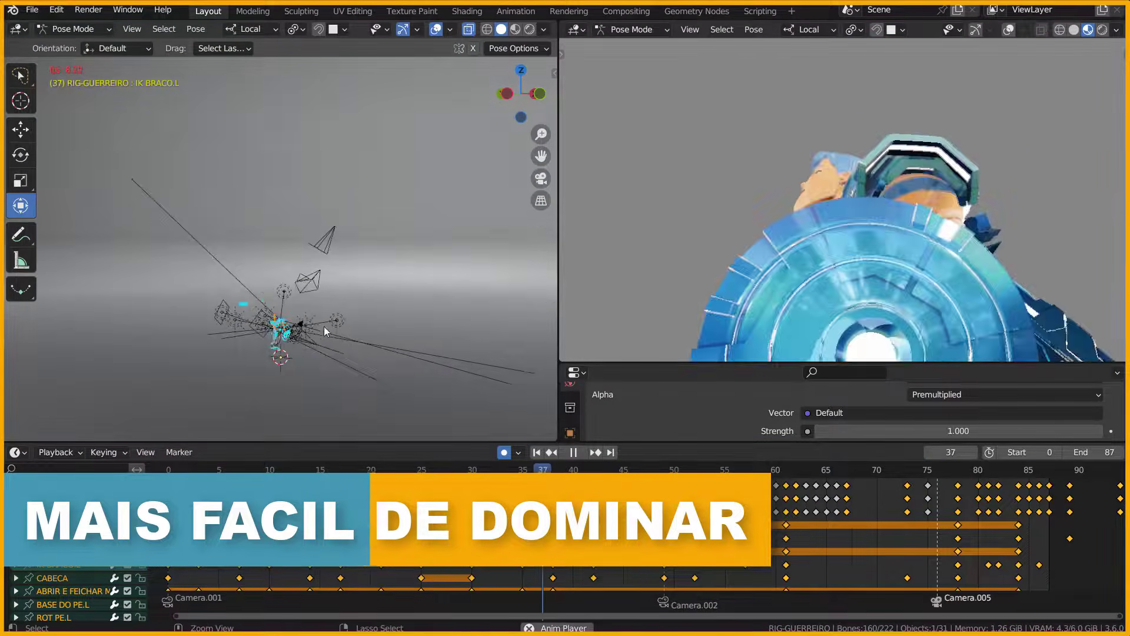
shift+middle_drag(355, 276, 362, 285)
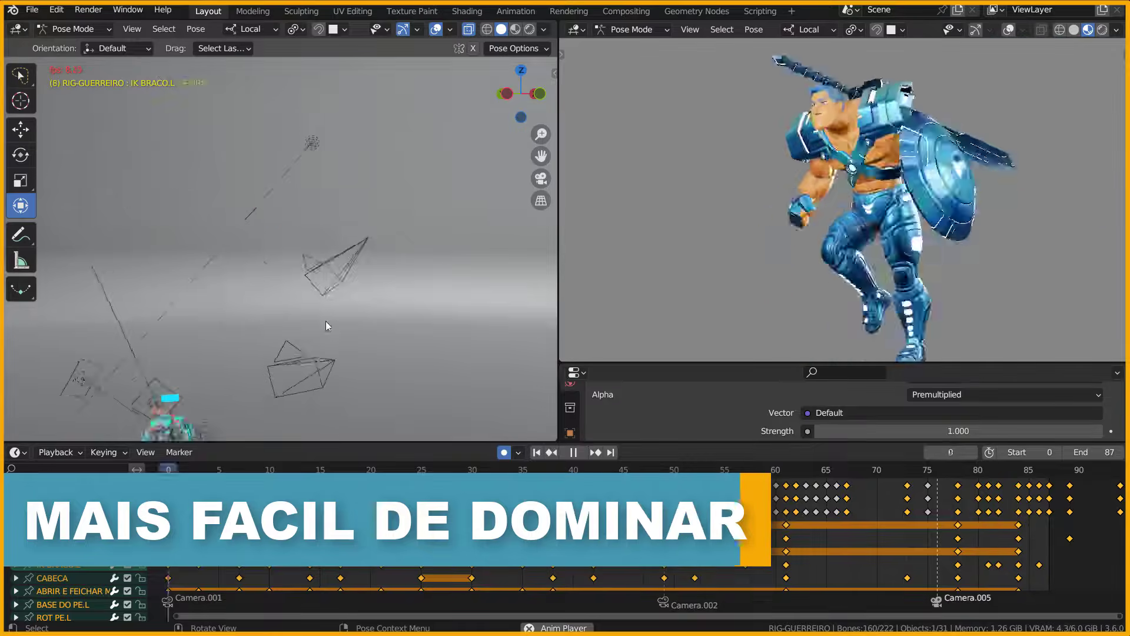
shift+middle_drag(265, 417, 327, 280)
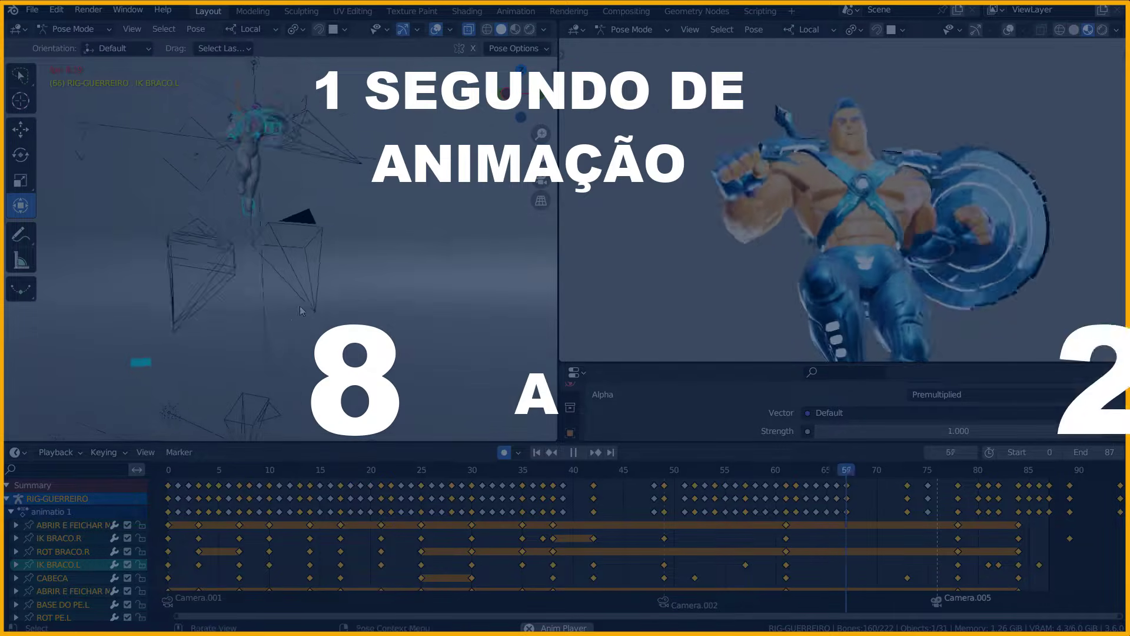